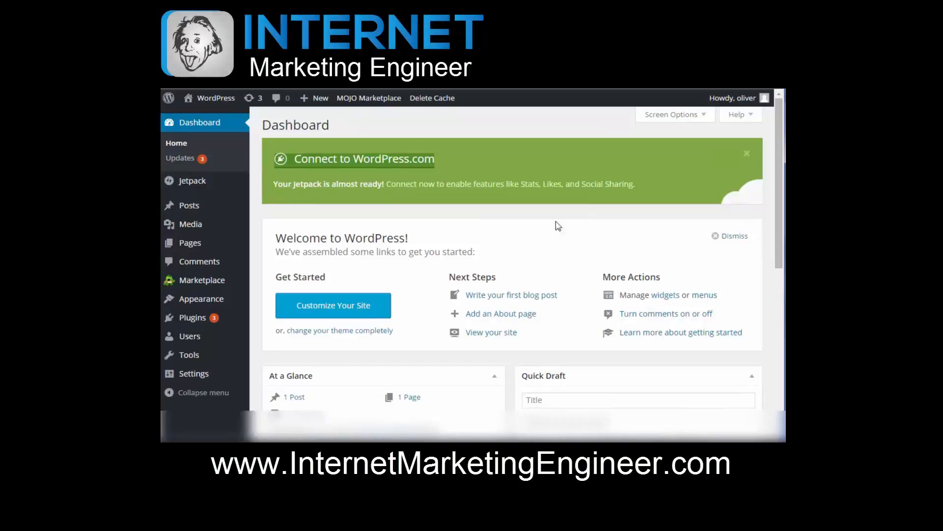
Step: Open the General settings and look through the available default roles for new users
mouse_move(181, 379)
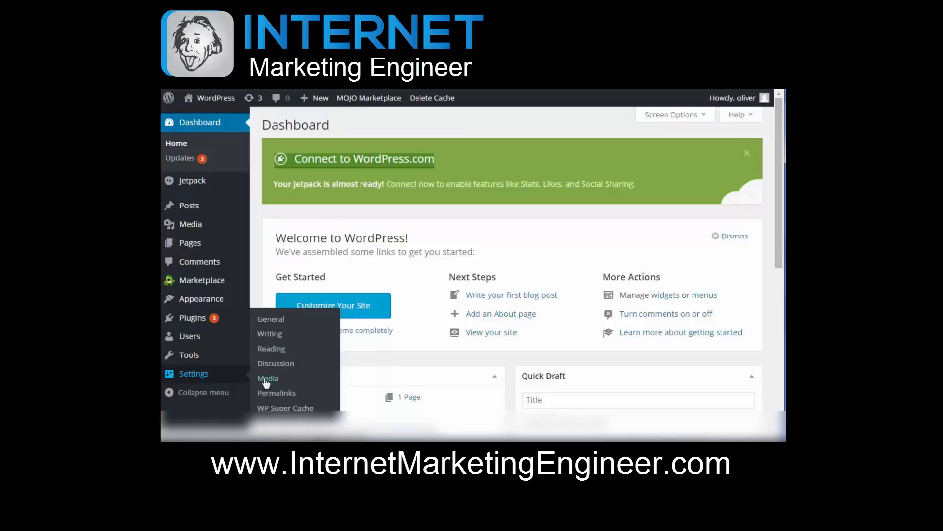
click(280, 322)
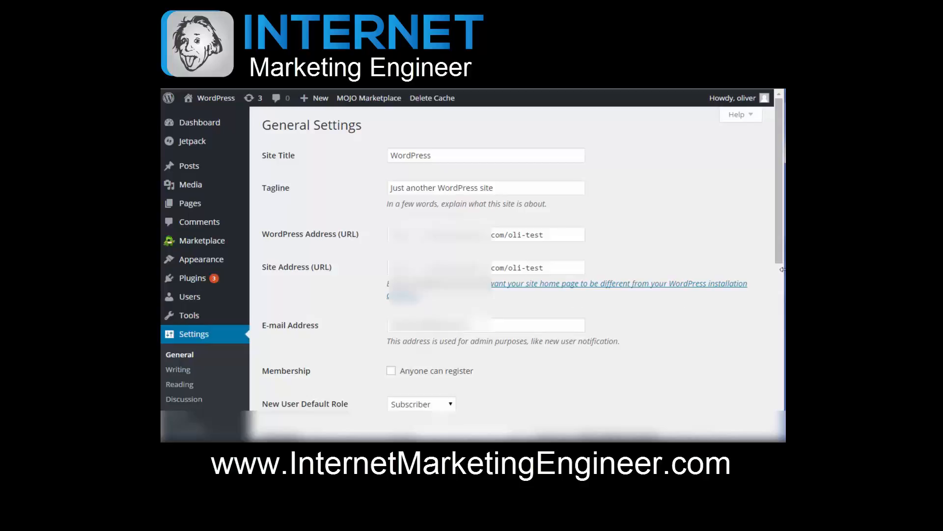
drag(783, 262, 781, 338)
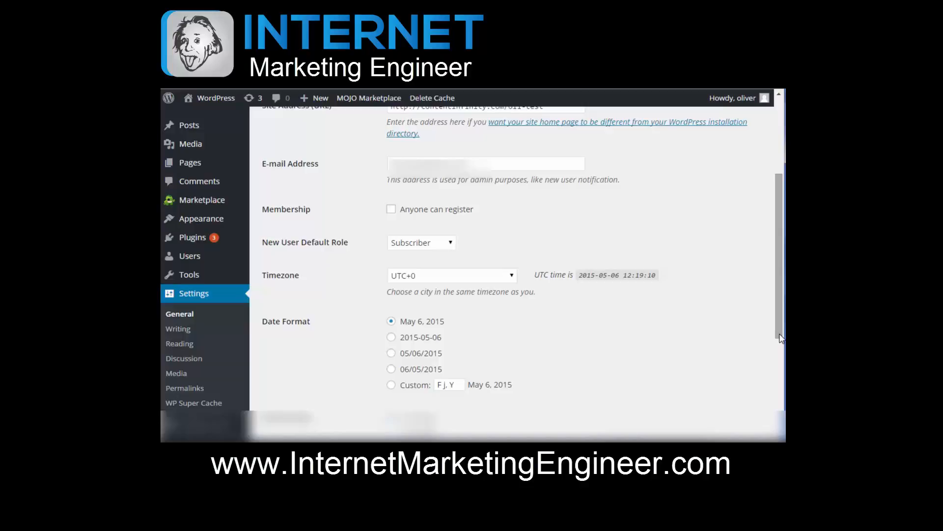
click(445, 249)
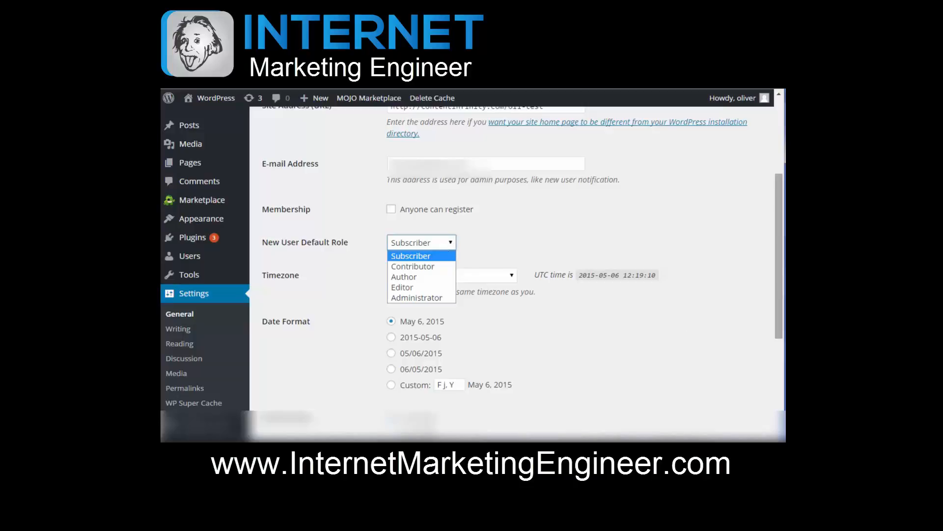
key(Escape)
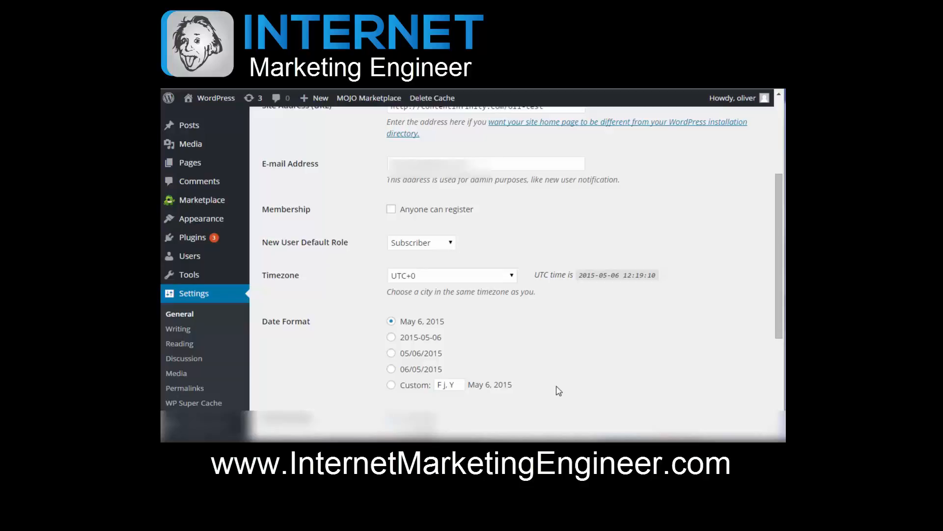
Step: Examine the date and time formats and the choices for the week's starting day and the site language
scroll(781, 334, down, 2)
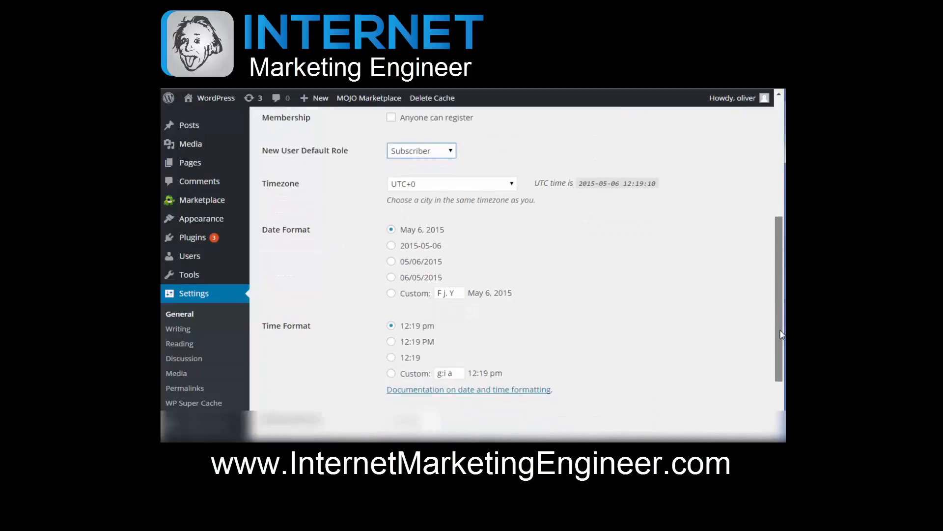
scroll(781, 339, down, 2)
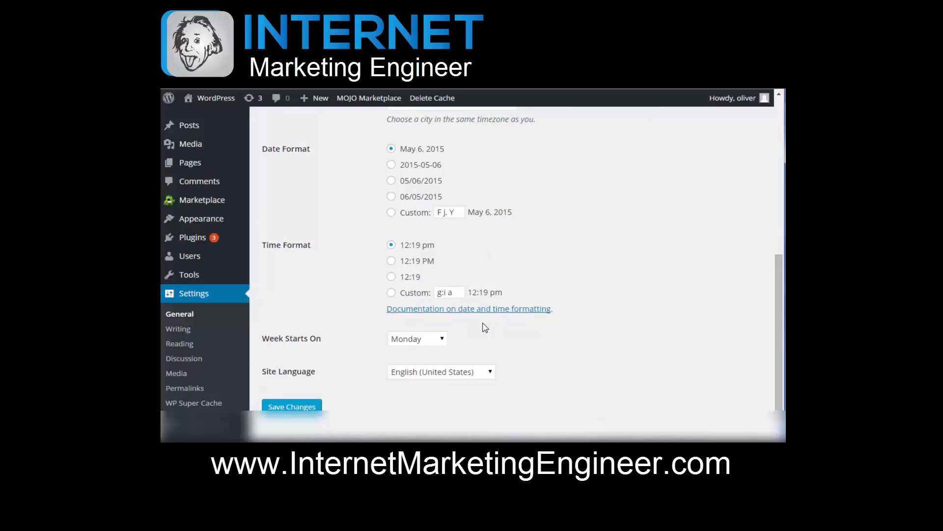
click(440, 340)
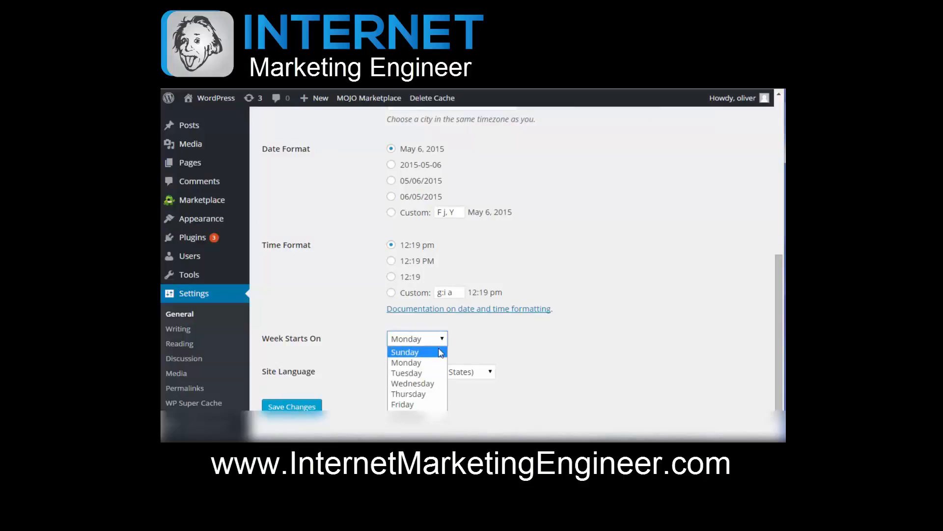
click(539, 351)
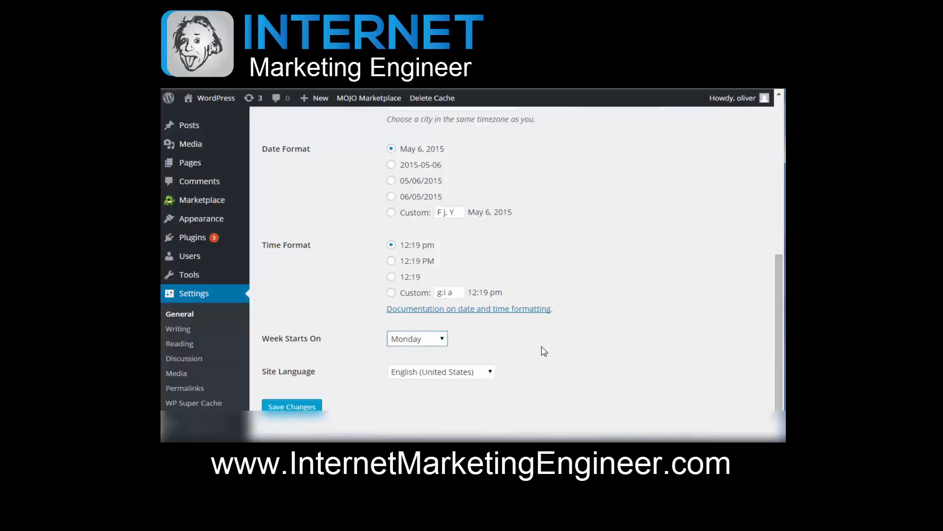
click(491, 375)
click(583, 356)
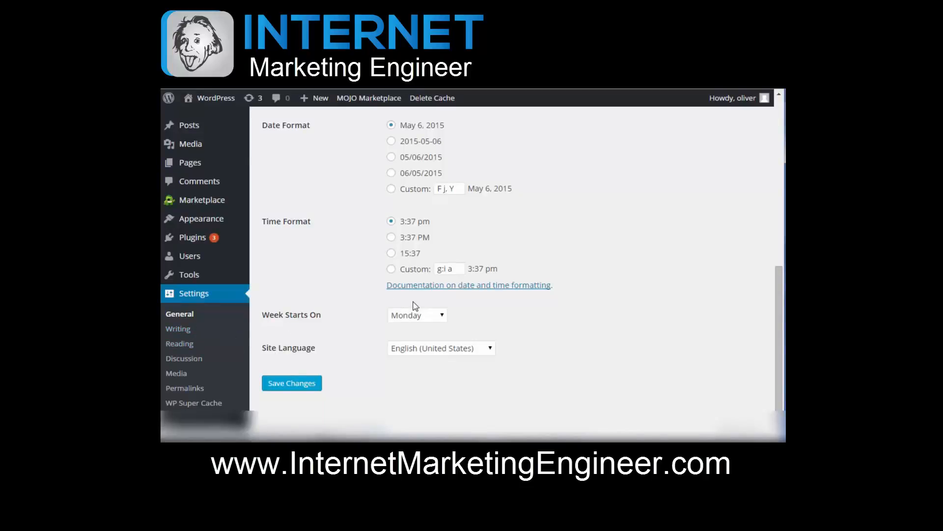
Step: Open the Writing settings, look through them from formatting to update services, and save the page
click(186, 333)
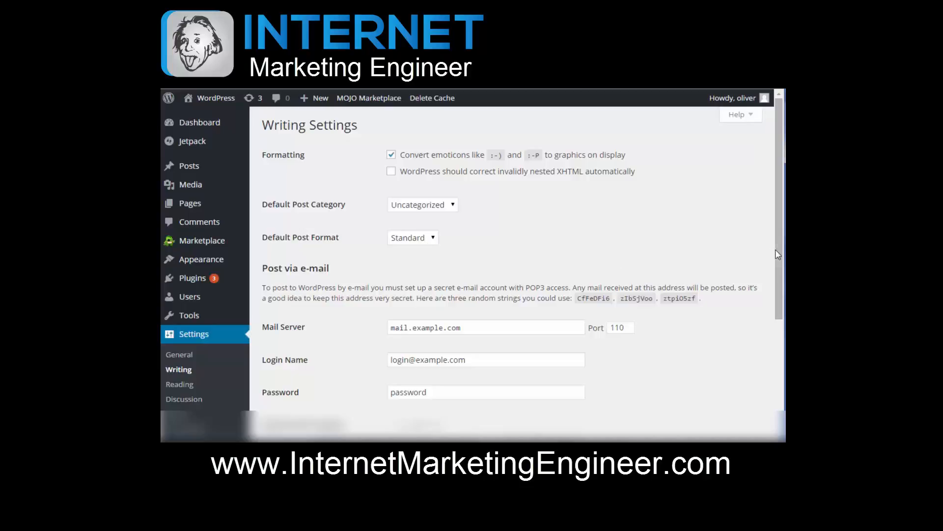
scroll(773, 279, down, 1)
scroll(773, 279, down, 3)
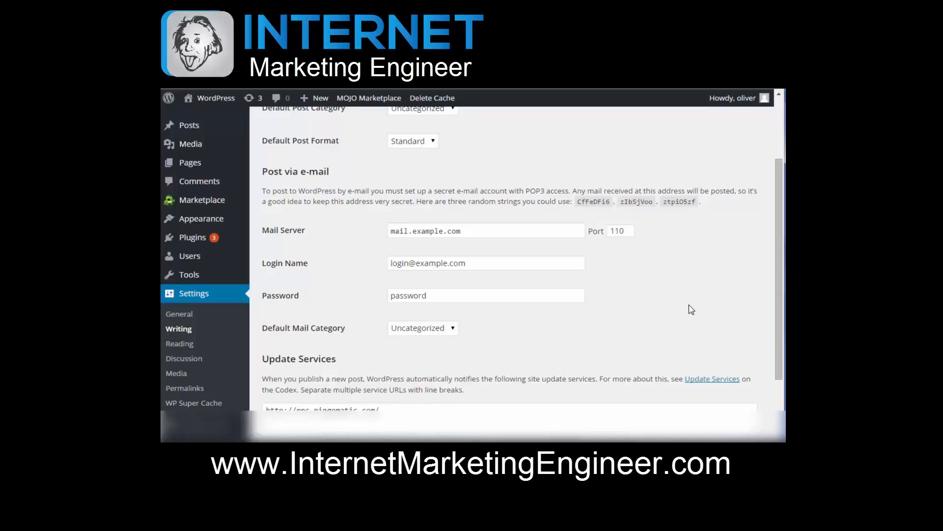
scroll(692, 310, down, 2)
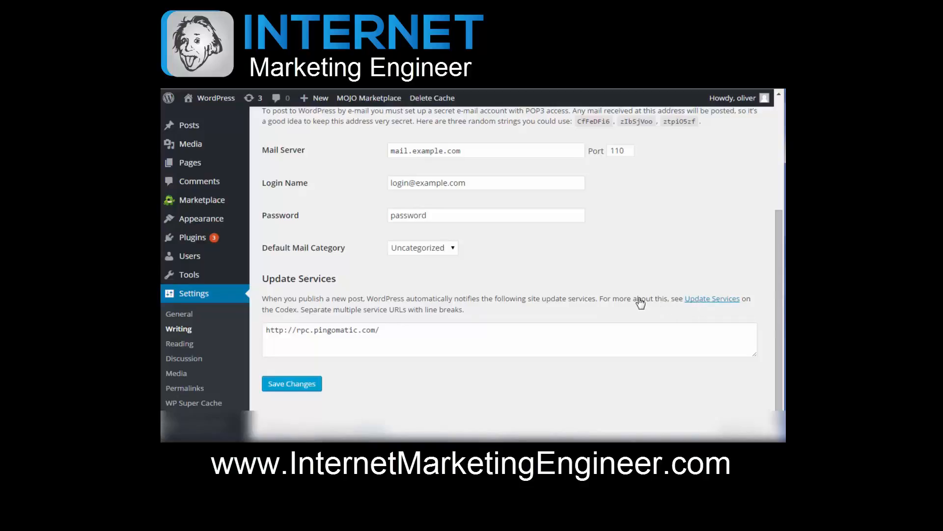
click(302, 384)
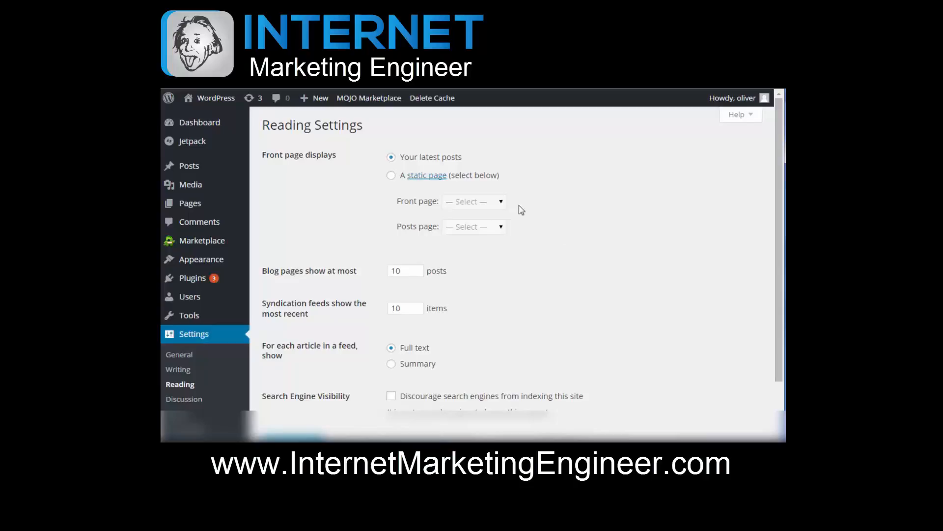
Step: In the Reading settings, try a static page as the front page and look through the Front page and Posts page choices
click(392, 175)
click(473, 206)
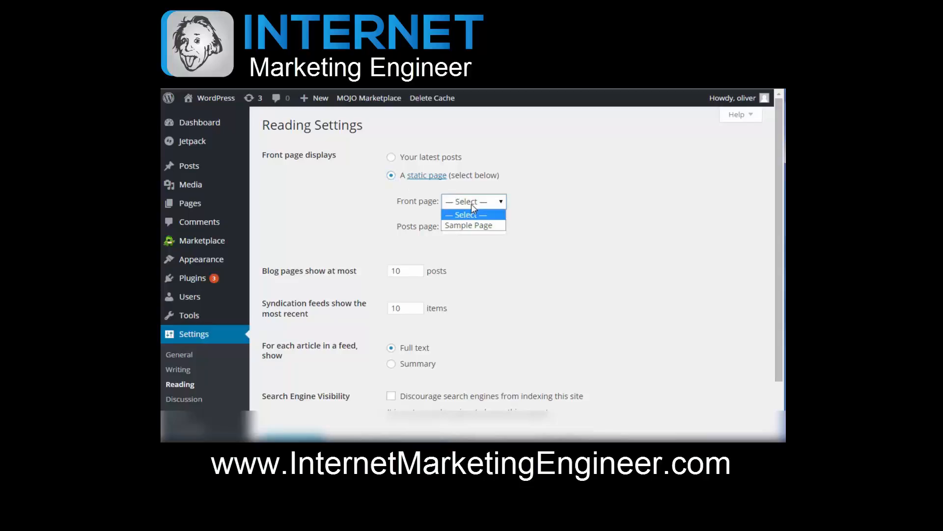
click(528, 199)
click(461, 228)
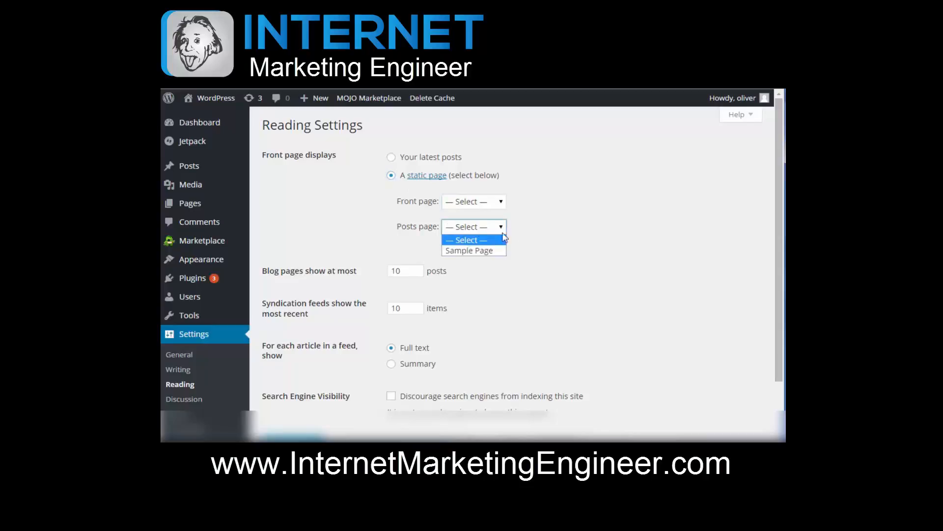
click(524, 230)
click(482, 206)
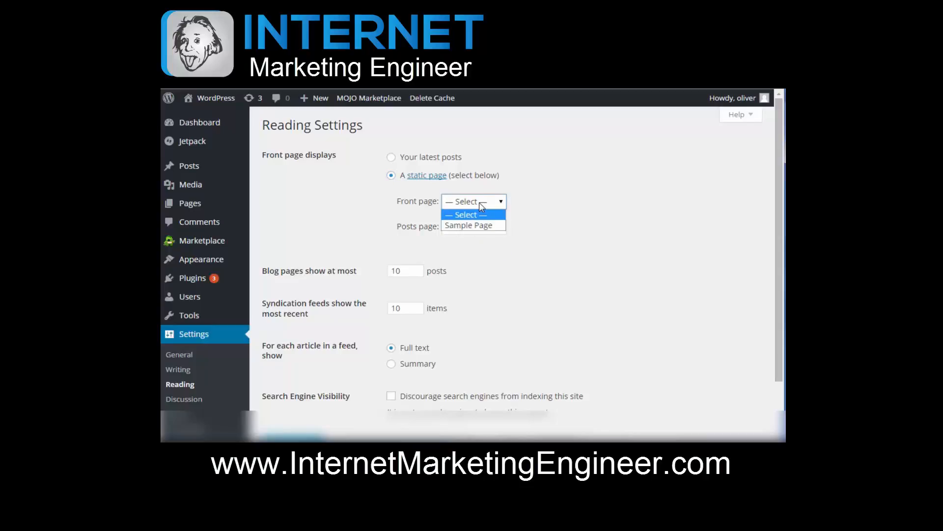
click(533, 217)
click(463, 227)
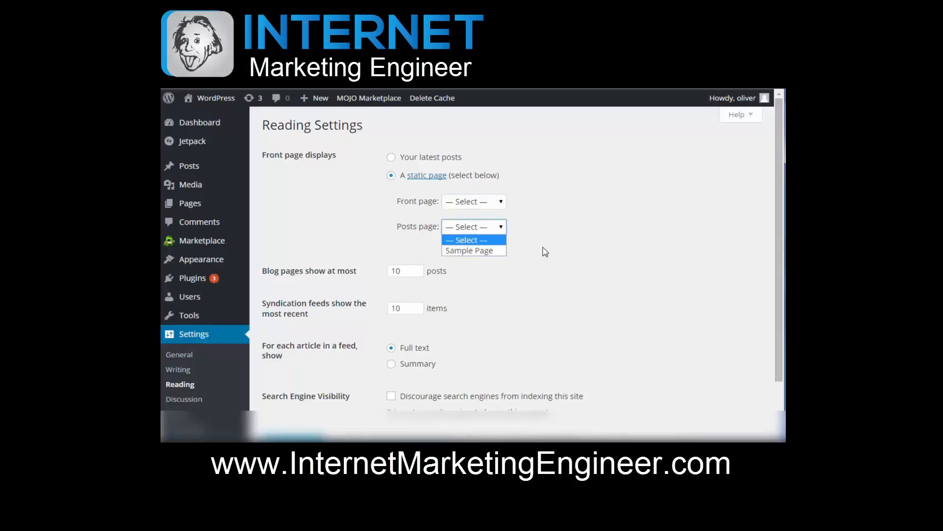
click(546, 251)
click(459, 229)
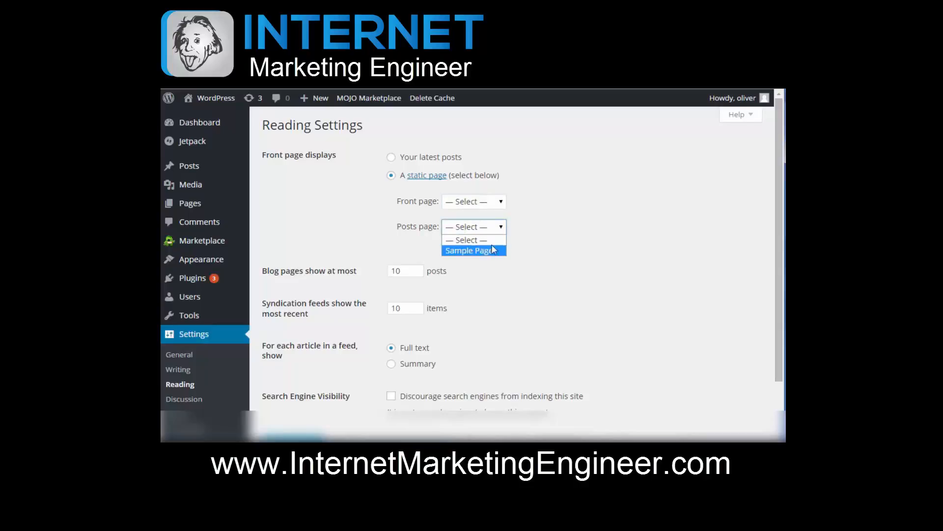
click(550, 256)
click(497, 207)
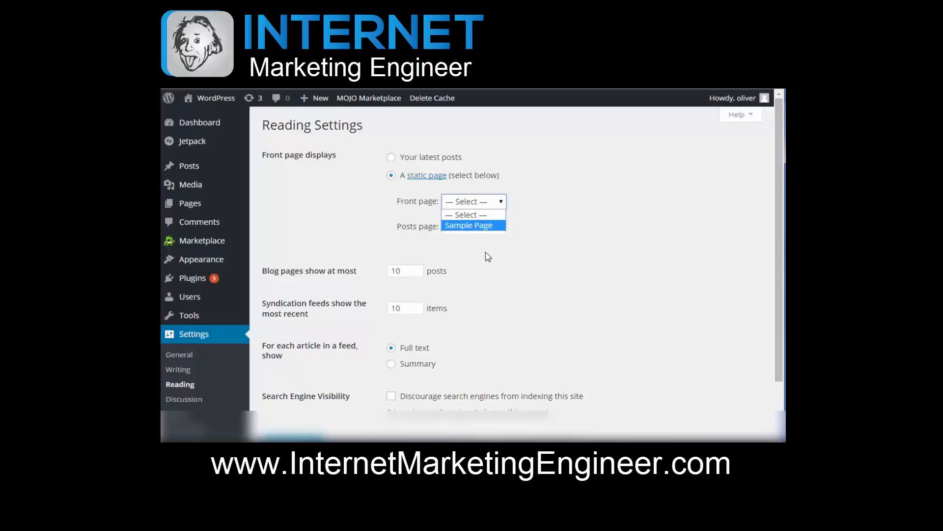
click(556, 217)
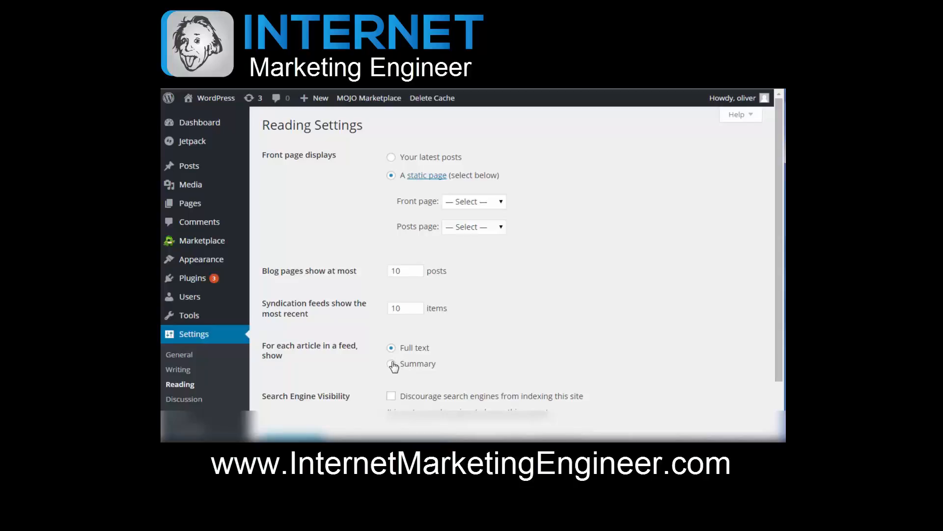
scroll(473, 316, down, 1)
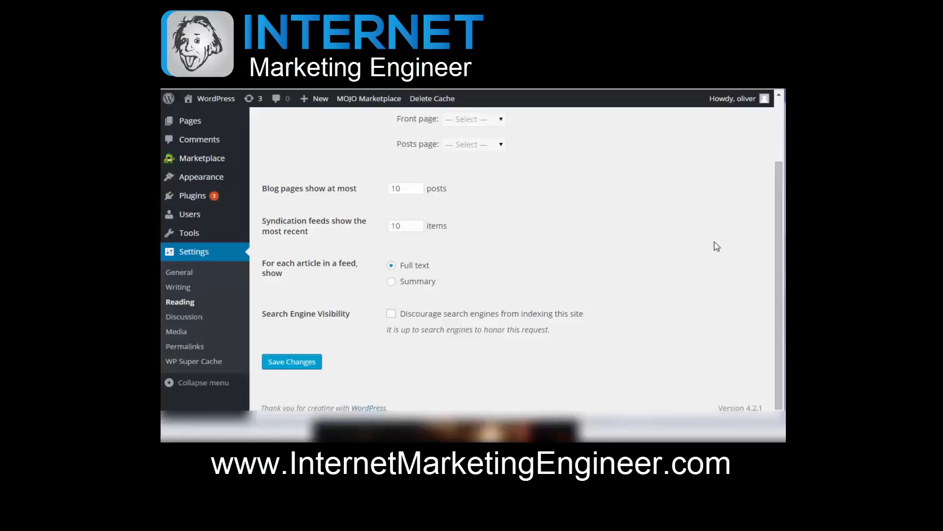
Step: Open the Discussion settings and examine the default article, comment, e-mail notification and comment approval options
click(194, 319)
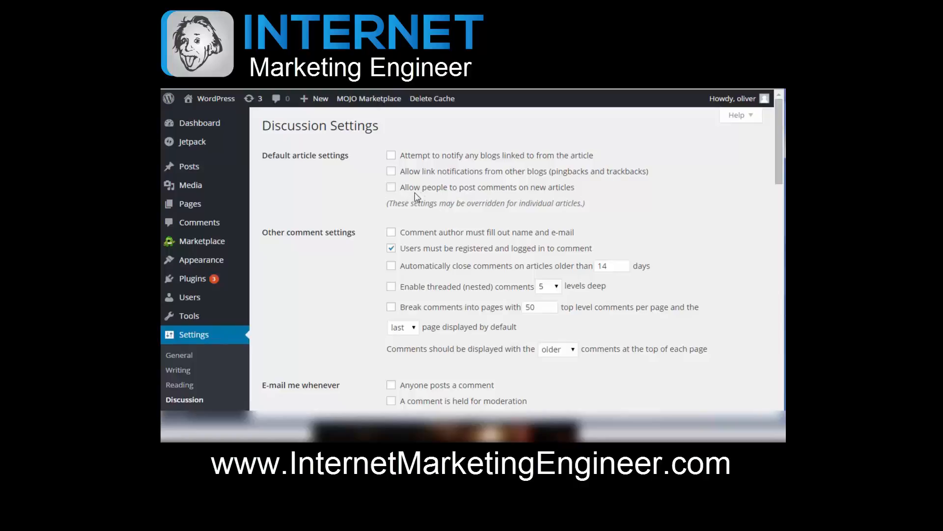
double_click(391, 187)
scroll(781, 210, down, 2)
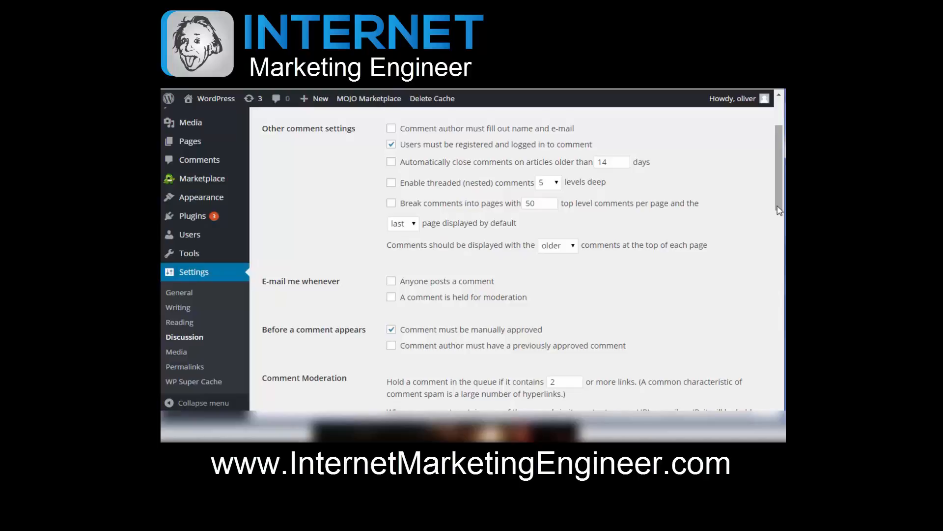
scroll(780, 175, down, 2)
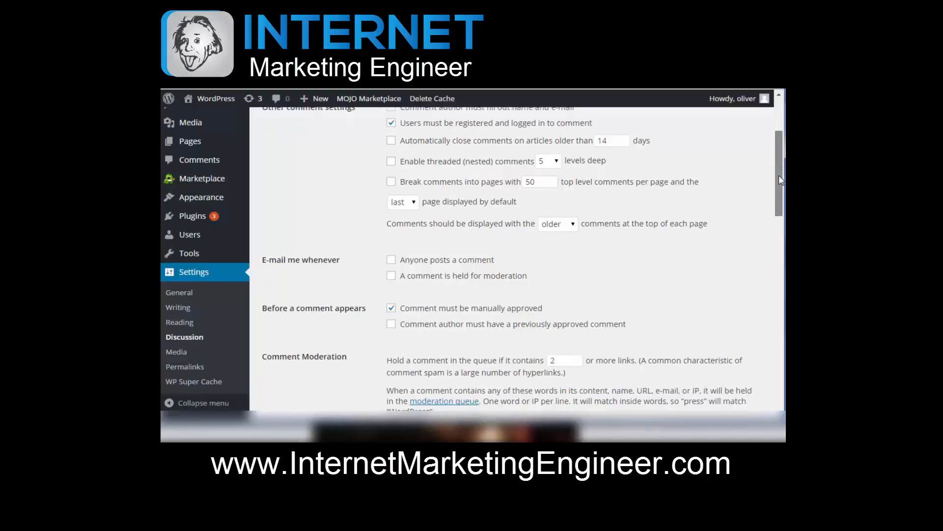
scroll(779, 175, down, 5)
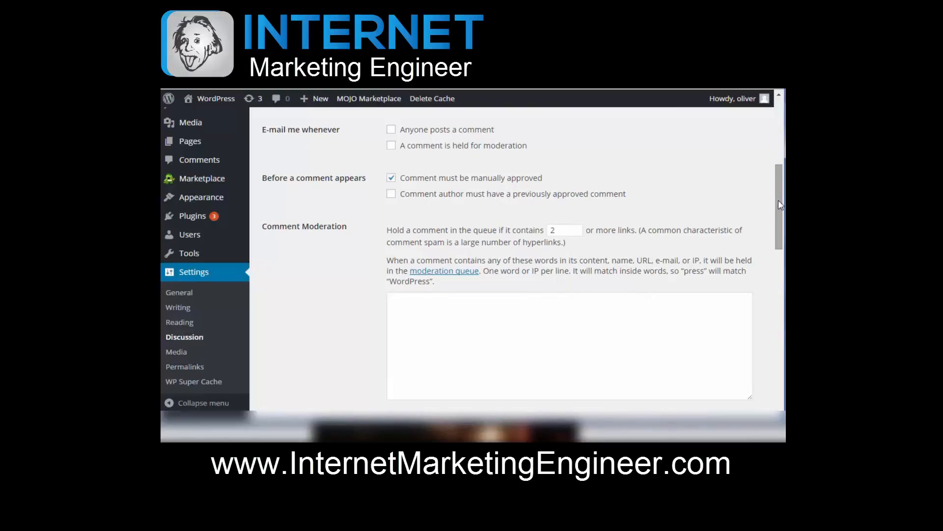
drag(779, 200, 779, 212)
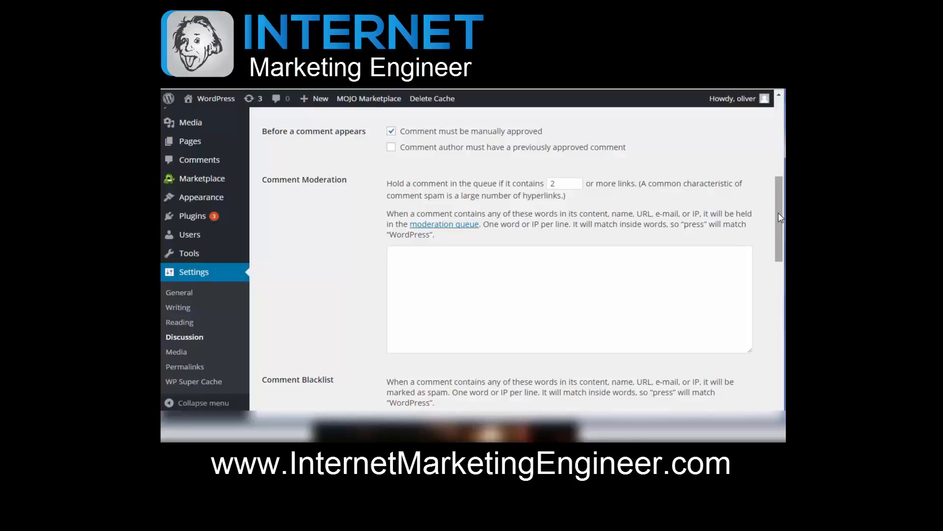
click(391, 147)
click(391, 147)
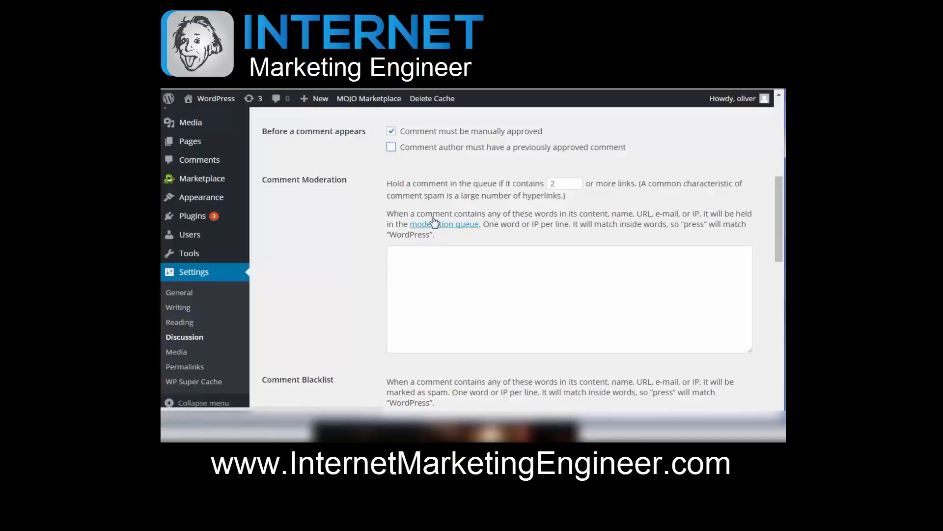
Step: Examine the comment moderation, comment blacklist and avatar settings in the rest of the Discussion settings
scroll(782, 245, down, 1)
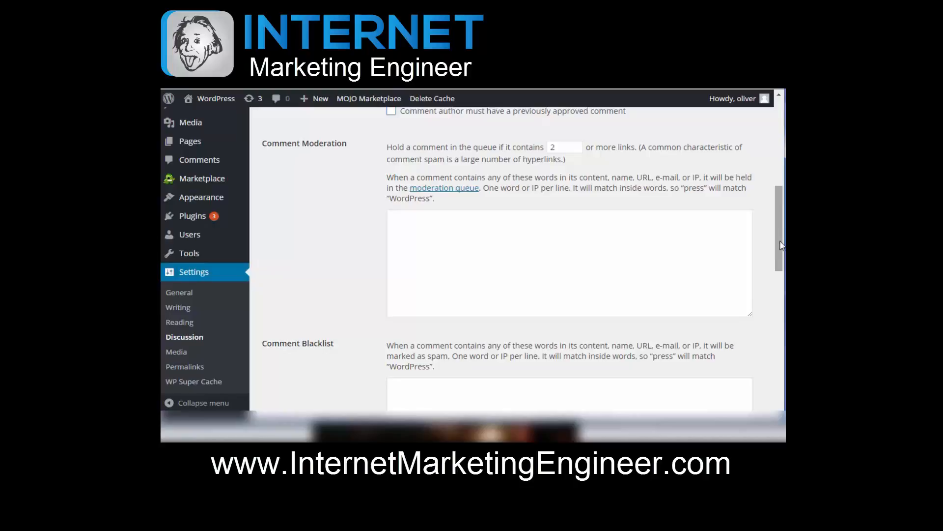
drag(781, 246, 781, 293)
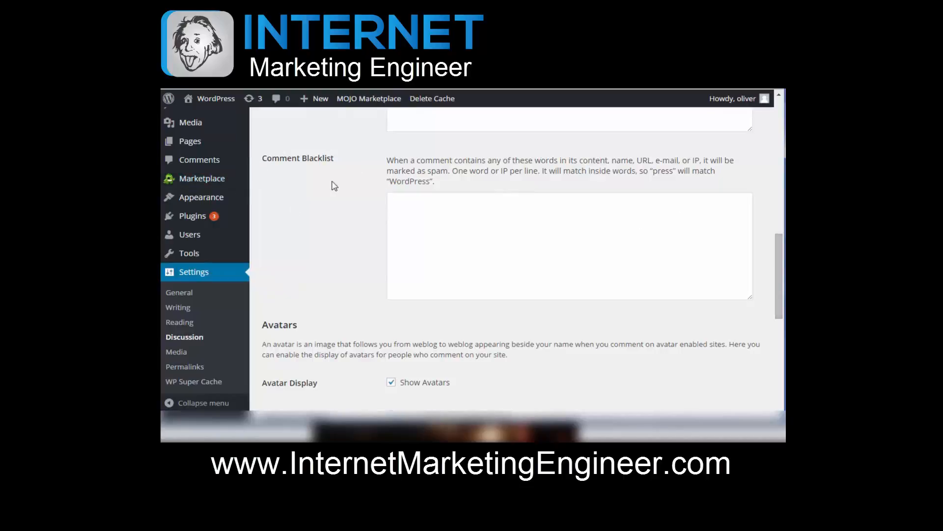
click(459, 265)
scroll(459, 265, down, 3)
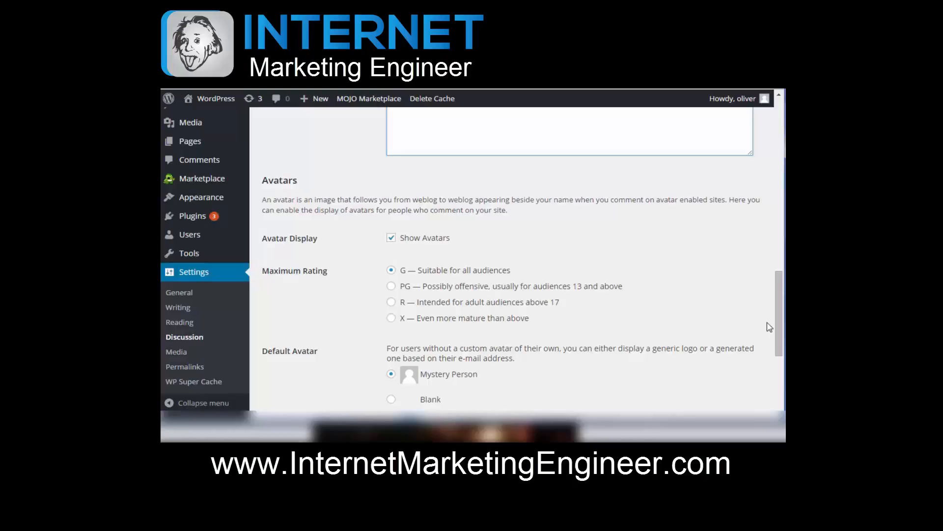
scroll(776, 323, down, 5)
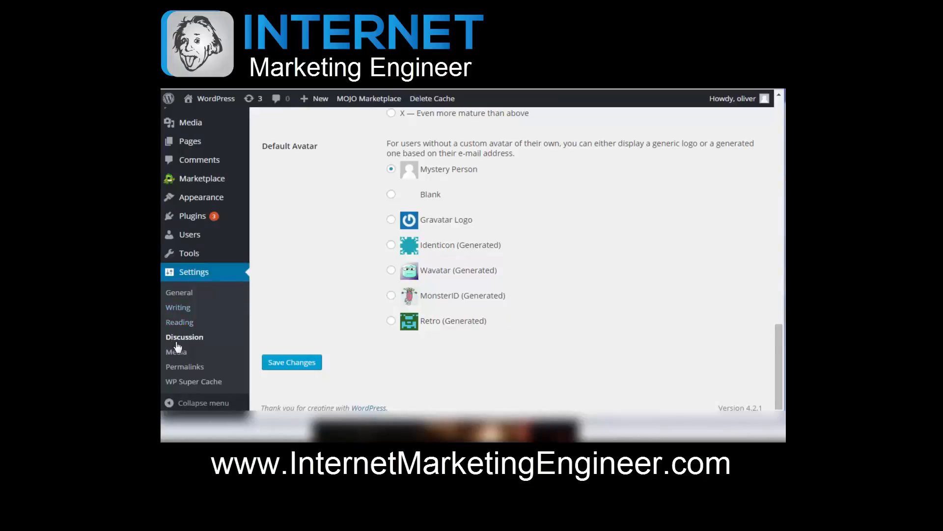
Step: Review the image sizes and month- and year-based upload folder option in the Media settings, and open the Permalink settings
click(177, 350)
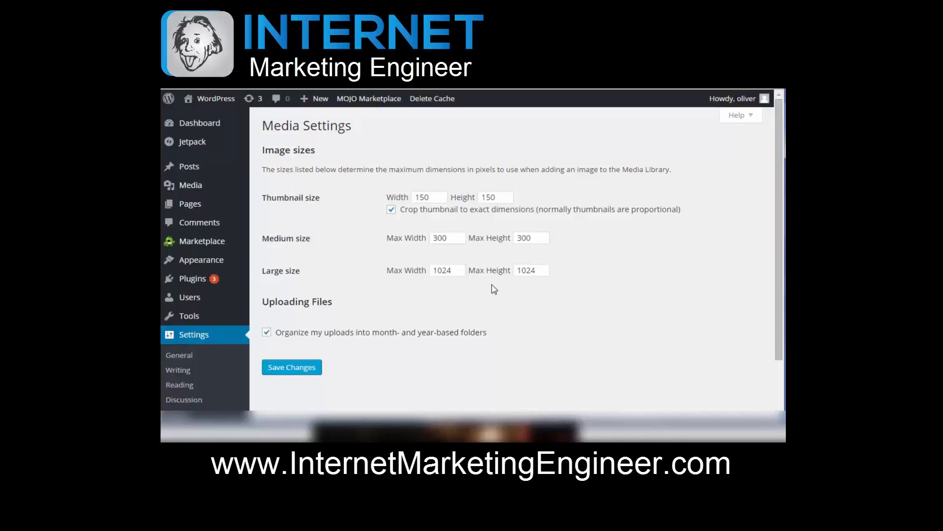
click(267, 333)
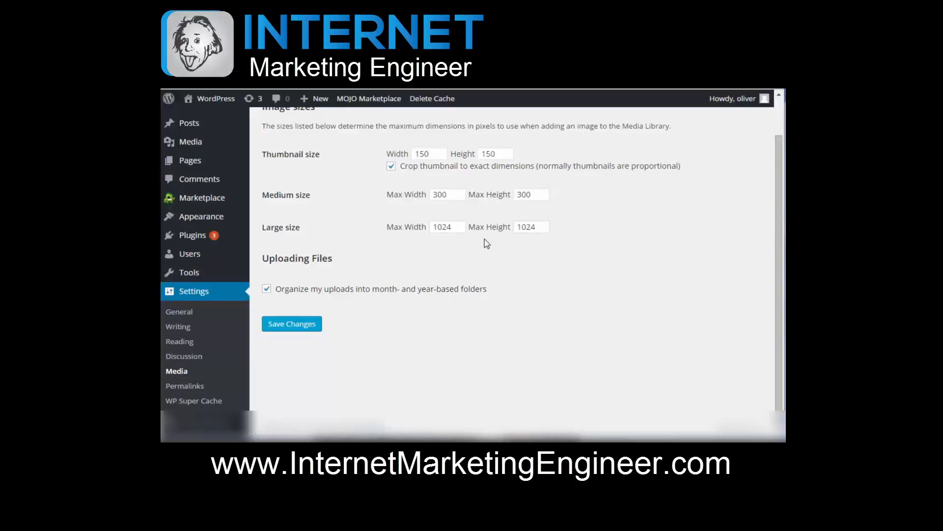
click(262, 386)
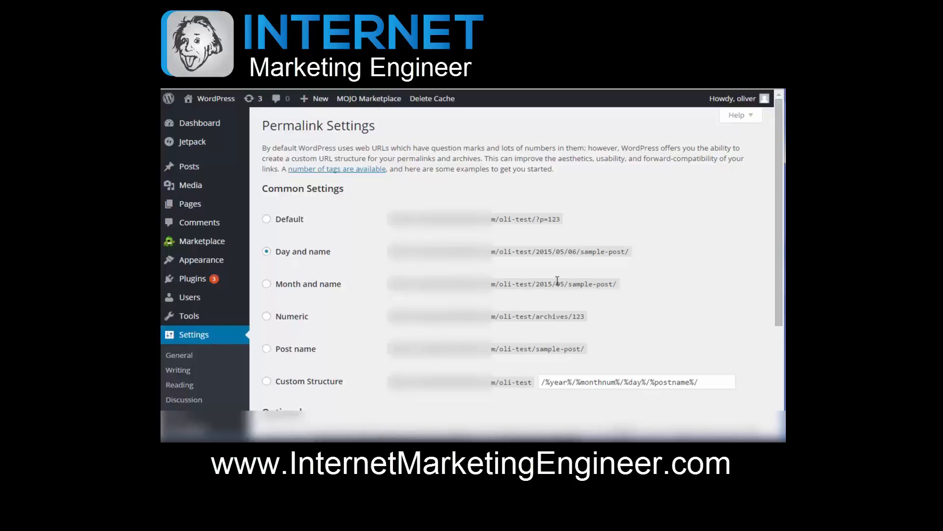
Step: Review the Overview, Common Settings and Custom Structures help topics for permalinks, then close the help and view the permalink structure options
click(739, 116)
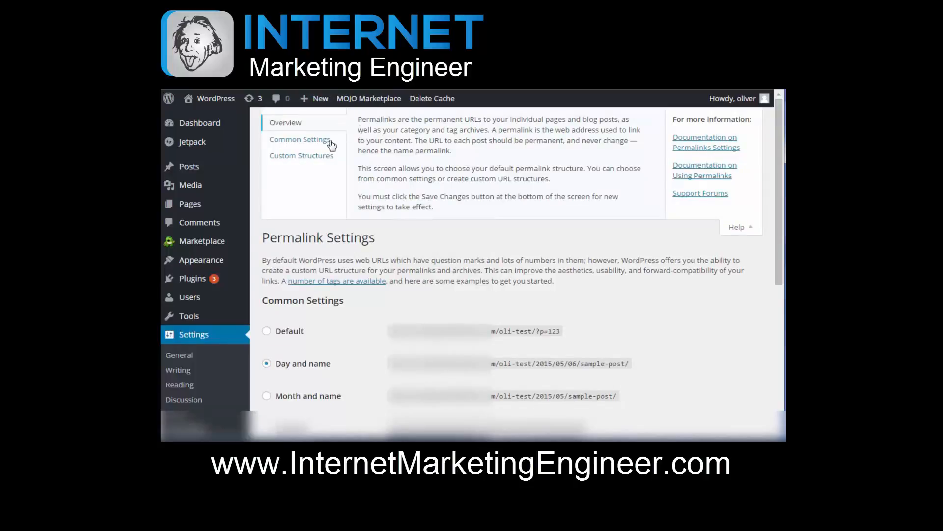
click(306, 142)
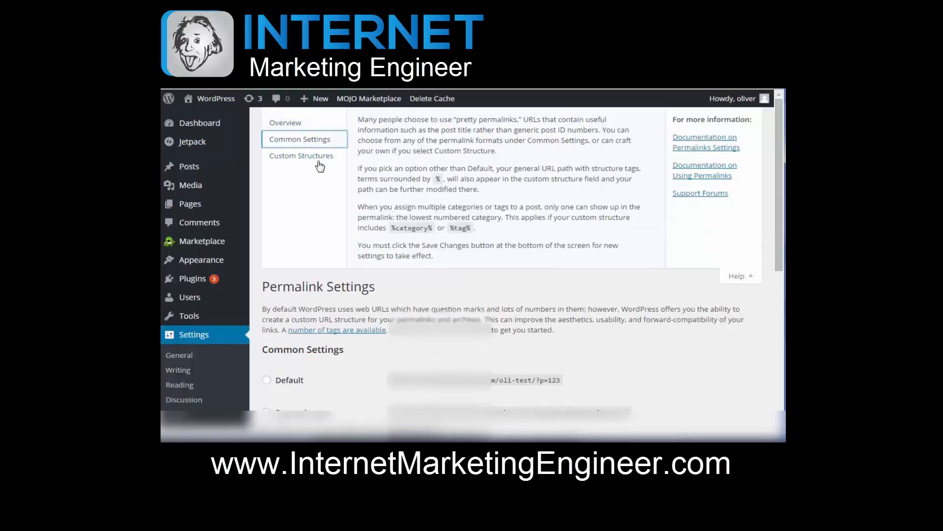
click(319, 161)
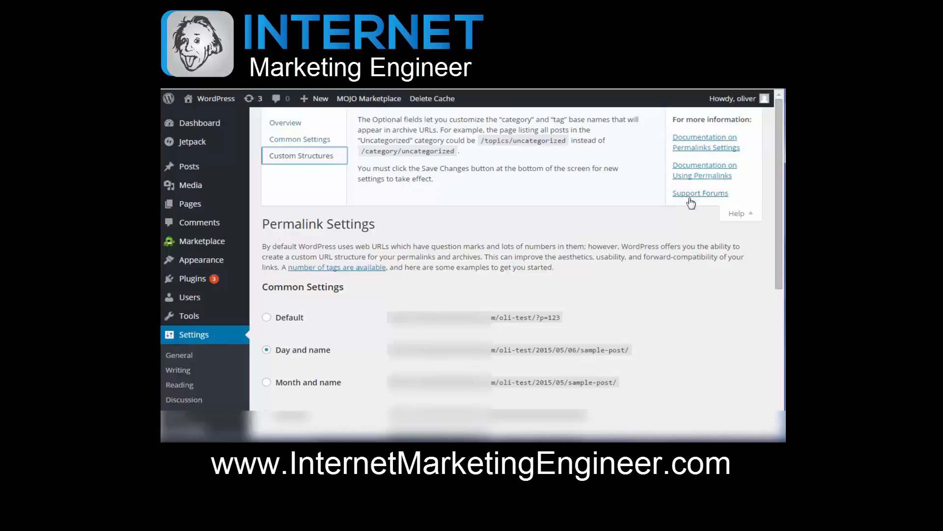
click(325, 140)
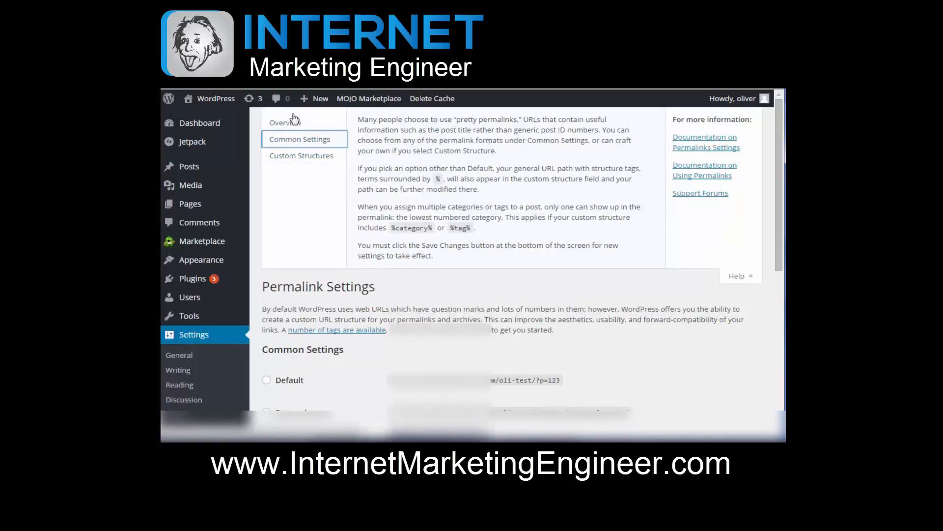
click(294, 121)
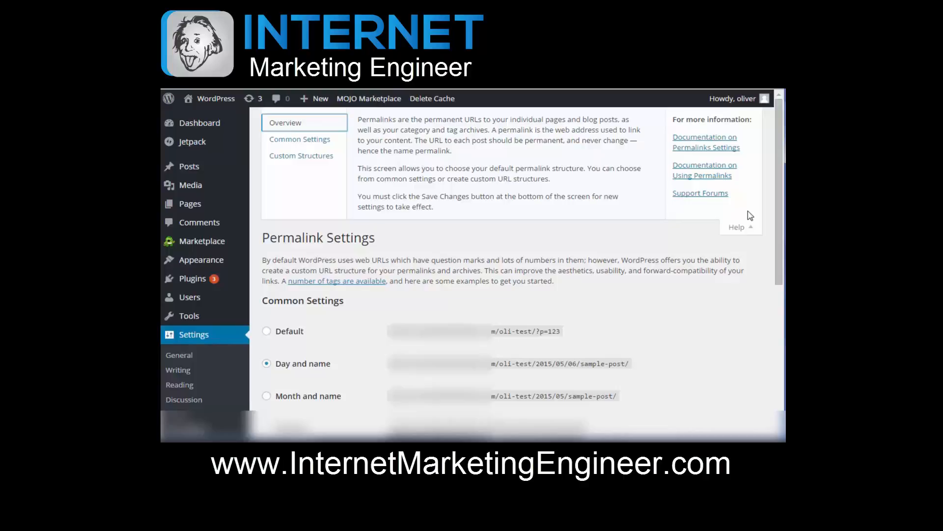
click(280, 142)
click(738, 242)
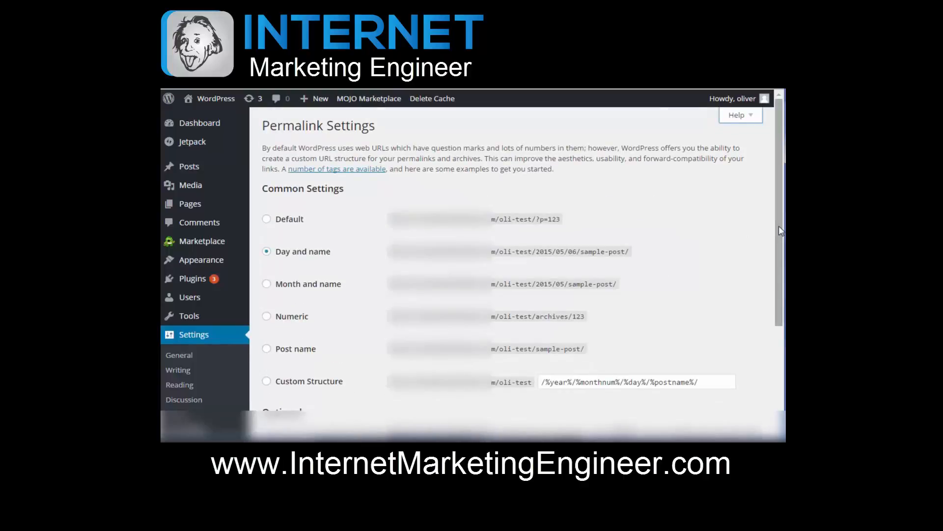
drag(781, 230, 706, 268)
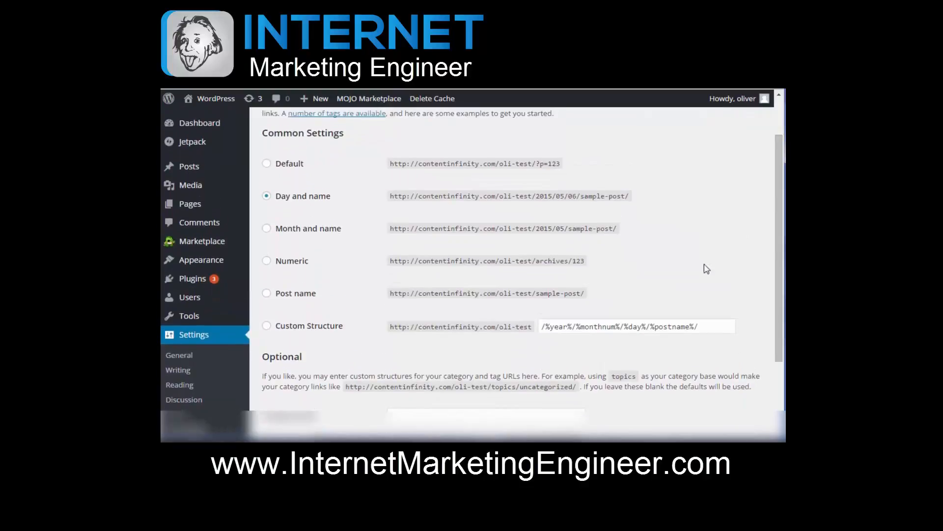